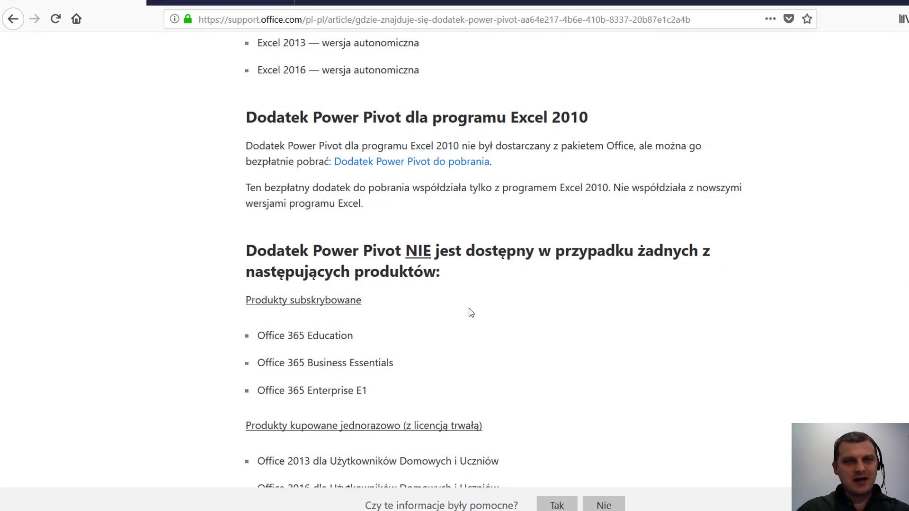
Step: Open Excel Options from the File backstage
scroll(470, 312, "up", 4)
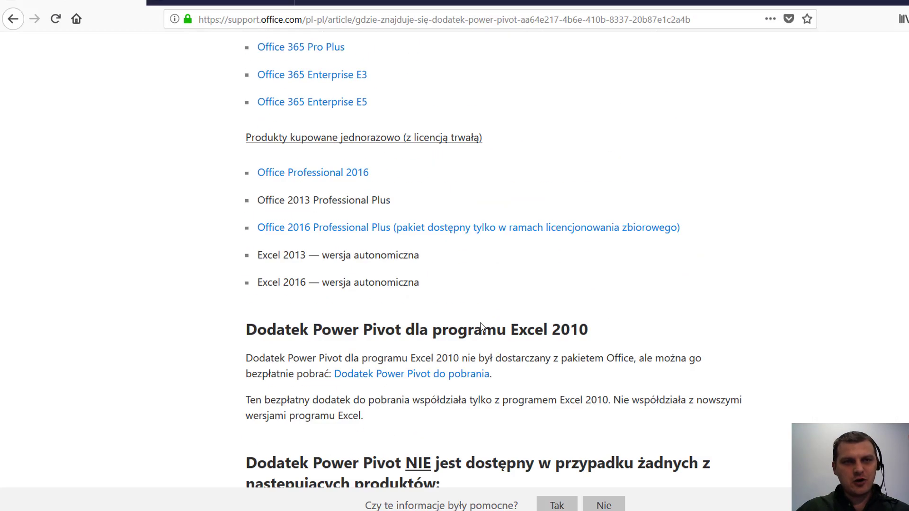
scroll(482, 327, "up", 3)
scroll(482, 326, "up", 1)
scroll(482, 327, "up", 2)
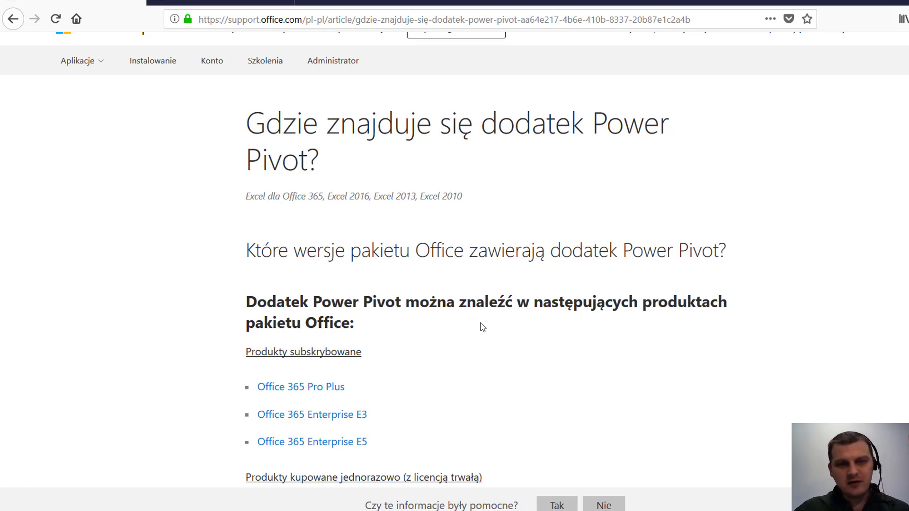
scroll(480, 326, "down", 1)
scroll(480, 326, "down", 1)
scroll(480, 326, "down", 2)
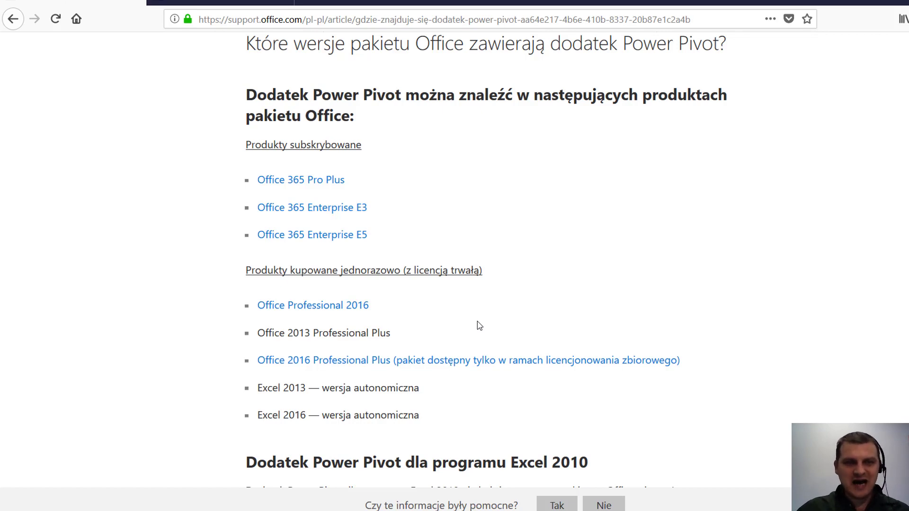
scroll(480, 325, "down", 3)
scroll(481, 325, "down", 1)
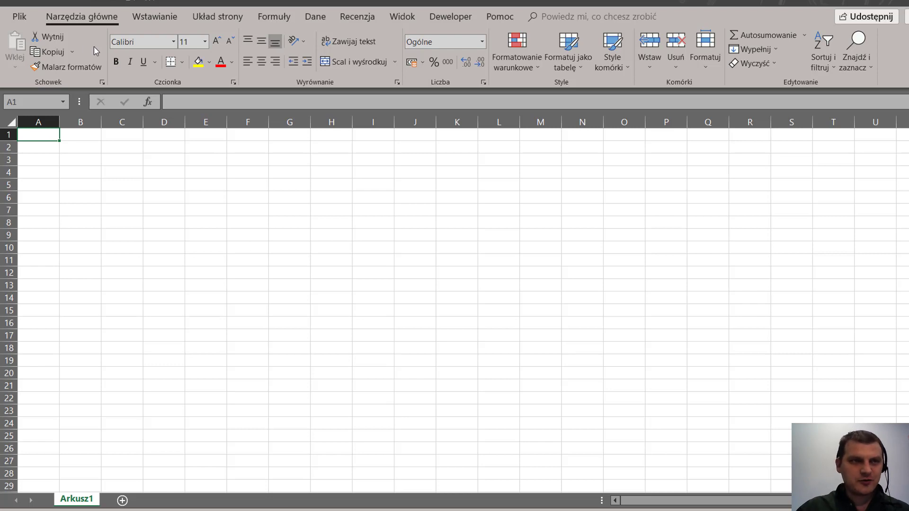
left_click(20, 16)
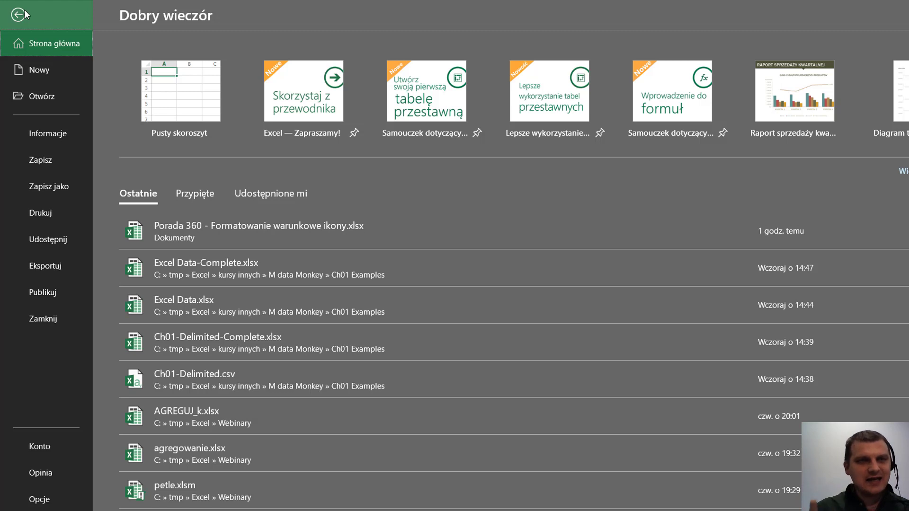
left_click(50, 497)
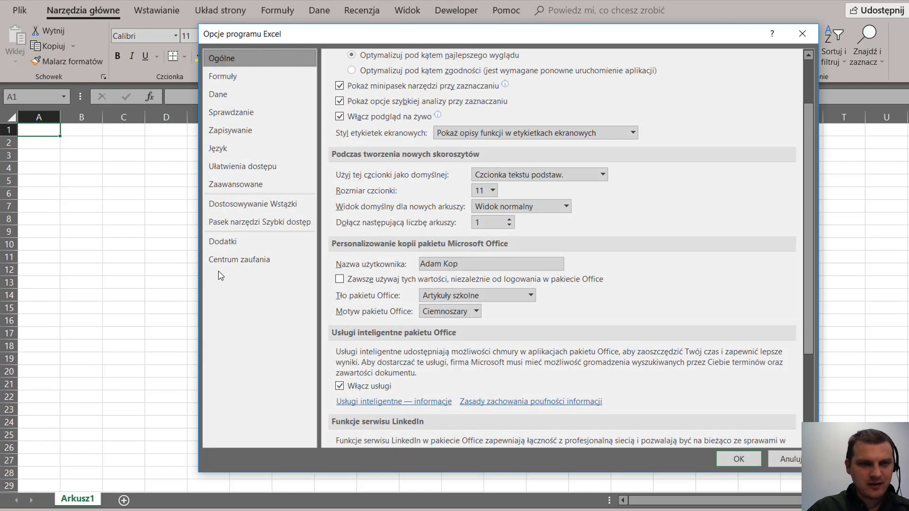
Step: On the Add-ins page, set Manage to COM Add-ins and bring up the list
left_click(241, 246)
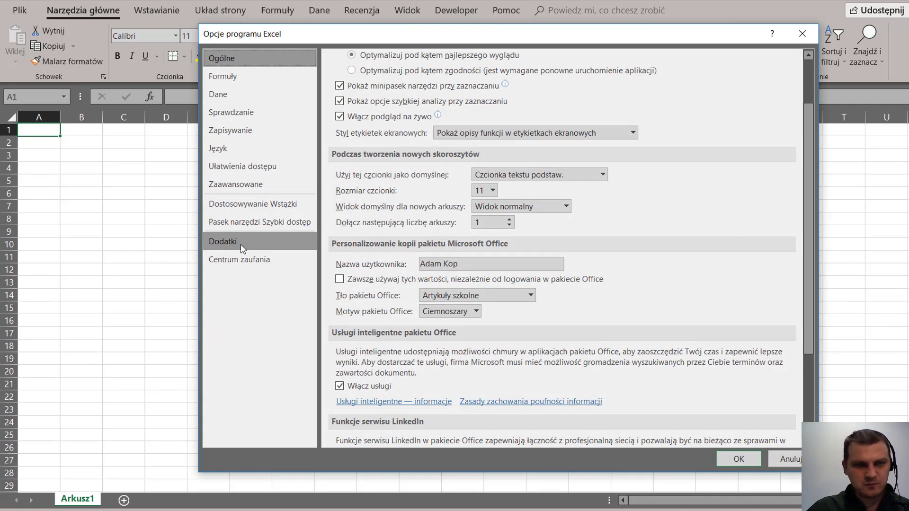
left_click(421, 433)
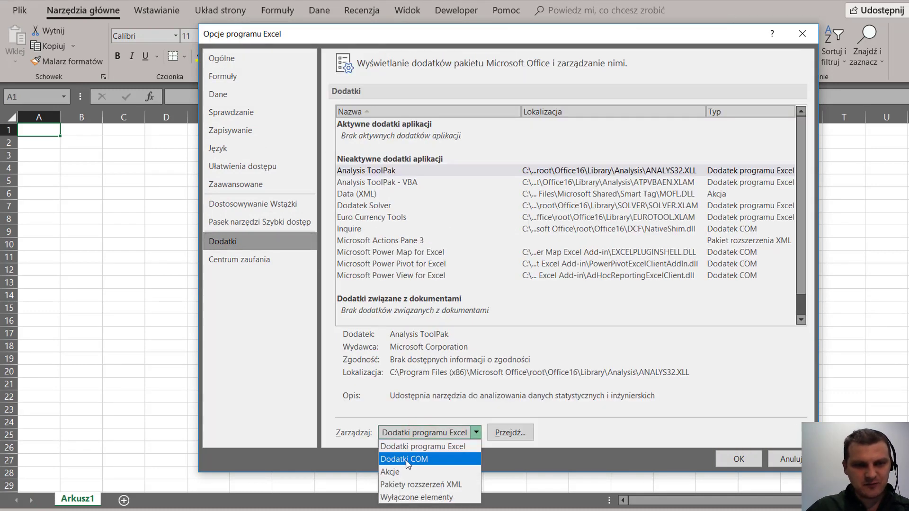
left_click(438, 461)
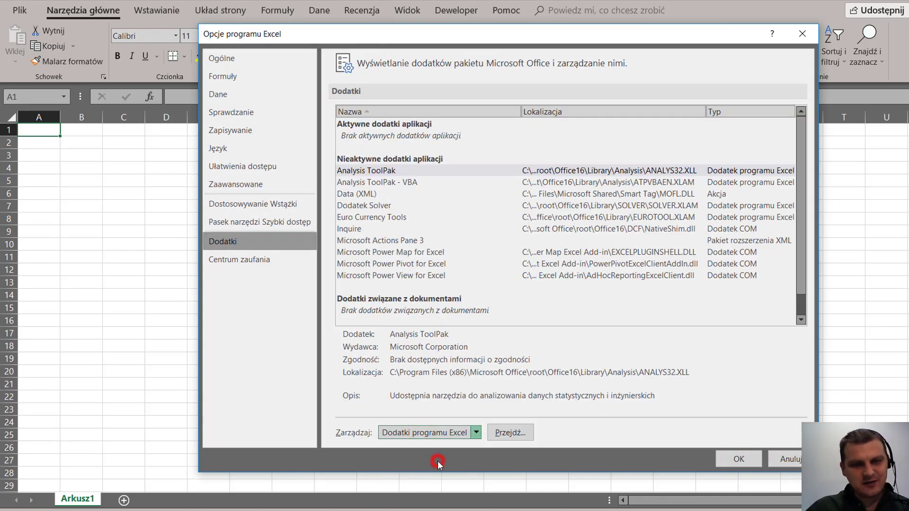
left_click(517, 433)
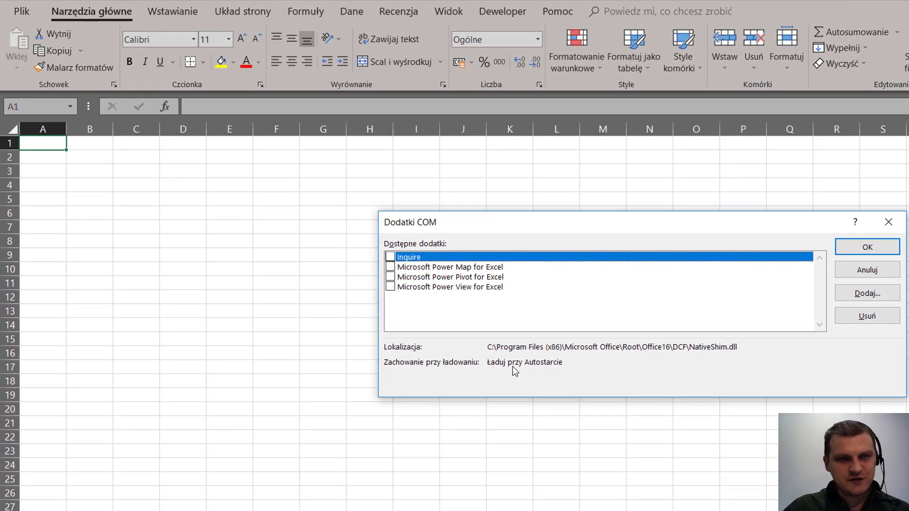
Step: Tick Power Pivot, Power View and Power Map for Excel in COM Add-ins and confirm with OK
left_click(445, 278)
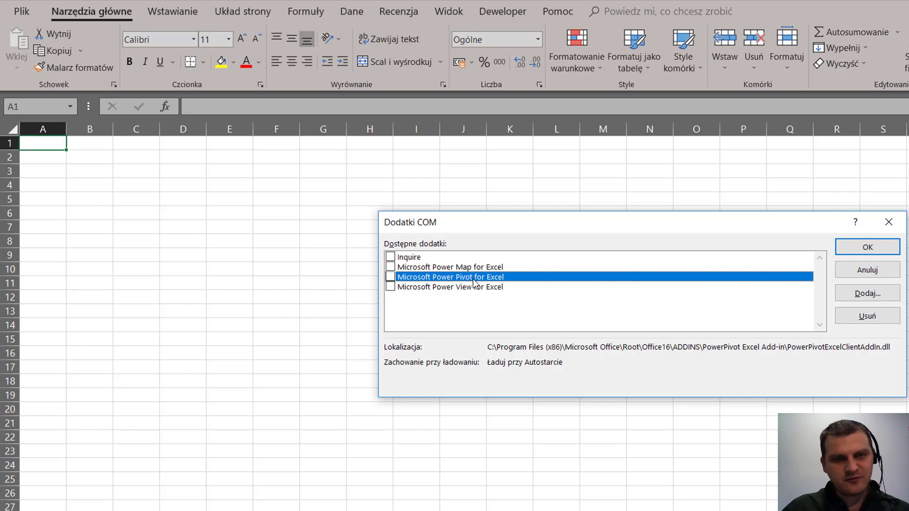
left_click(391, 277)
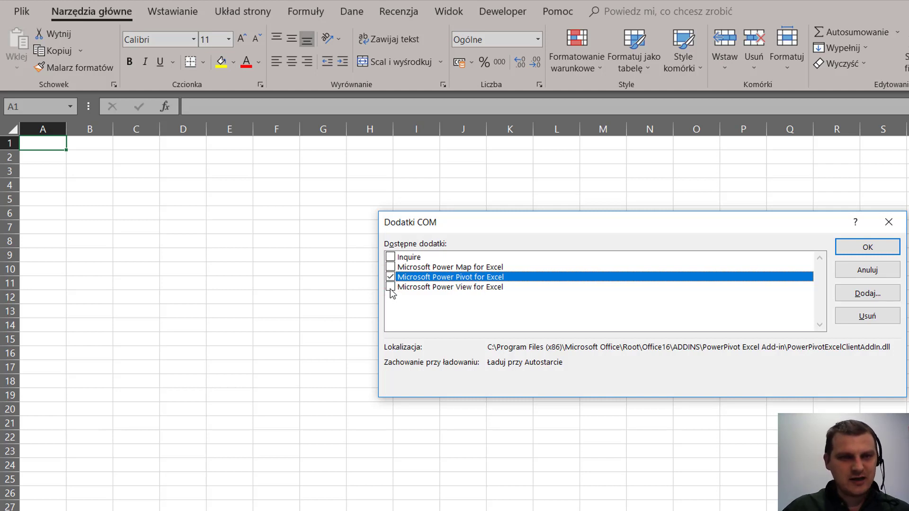
left_click(391, 287)
left_click(390, 267)
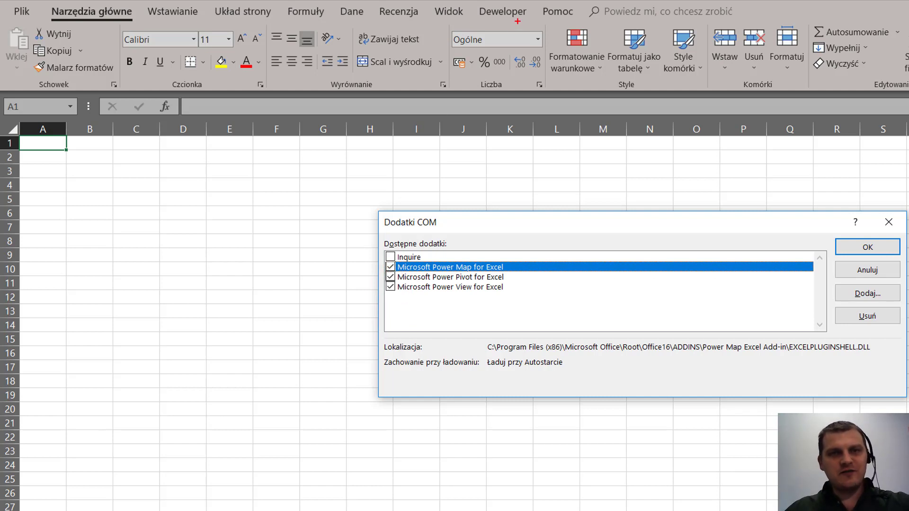
left_click_drag(517, 21, 481, 108)
key("Escape")
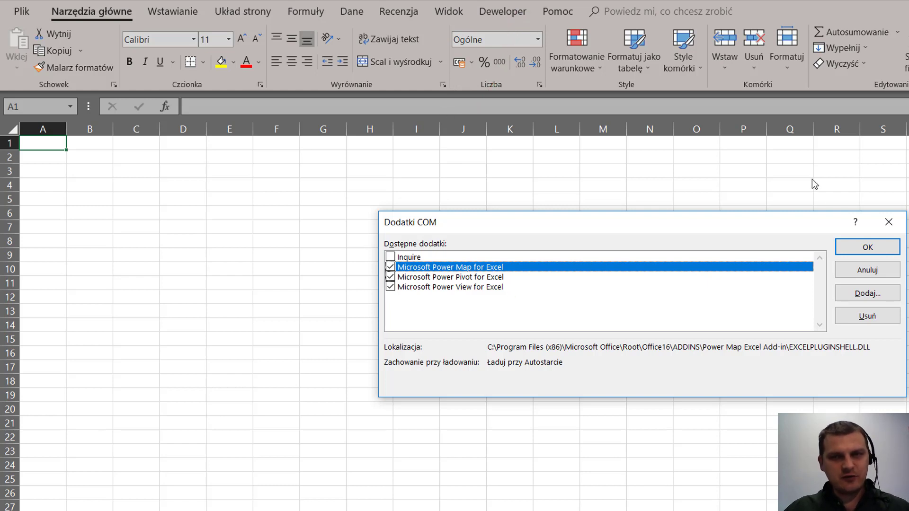
left_click(868, 248)
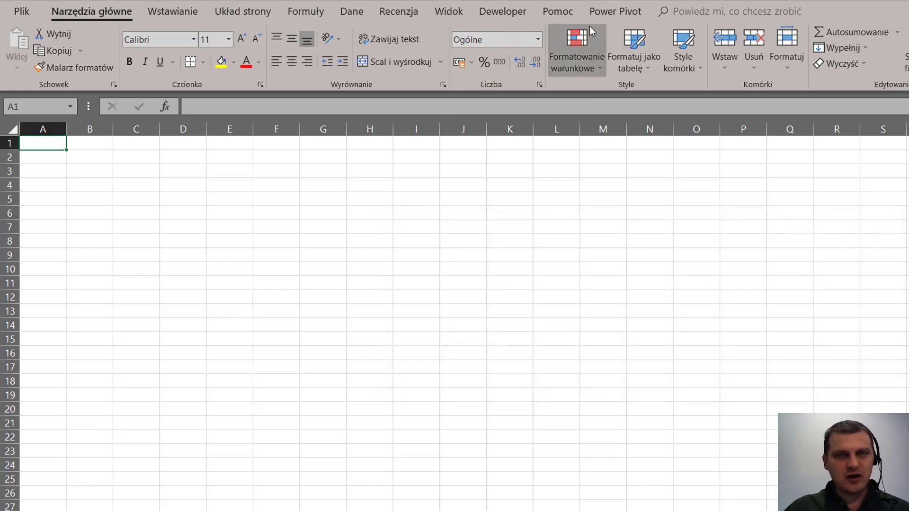
left_click(615, 12)
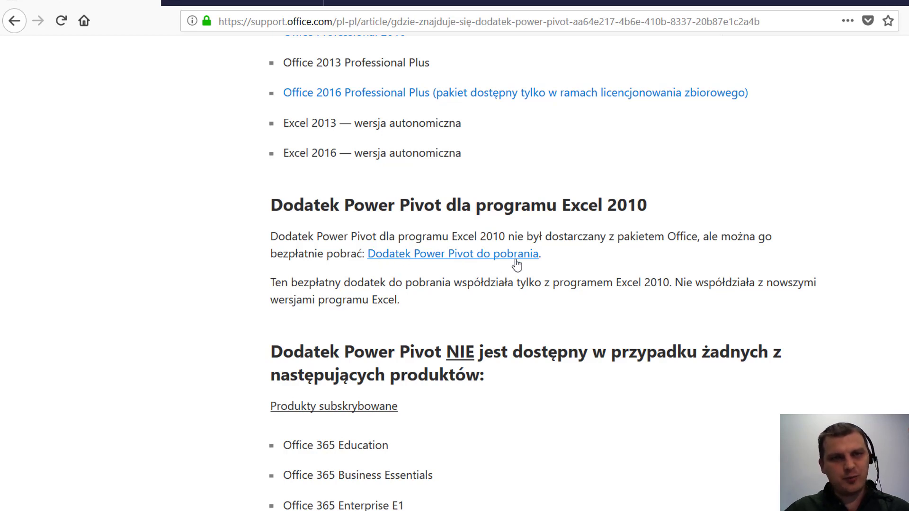
Step: Open the Power Pivot for Excel 2010 download page and start the download with Polski as language
left_click(408, 254)
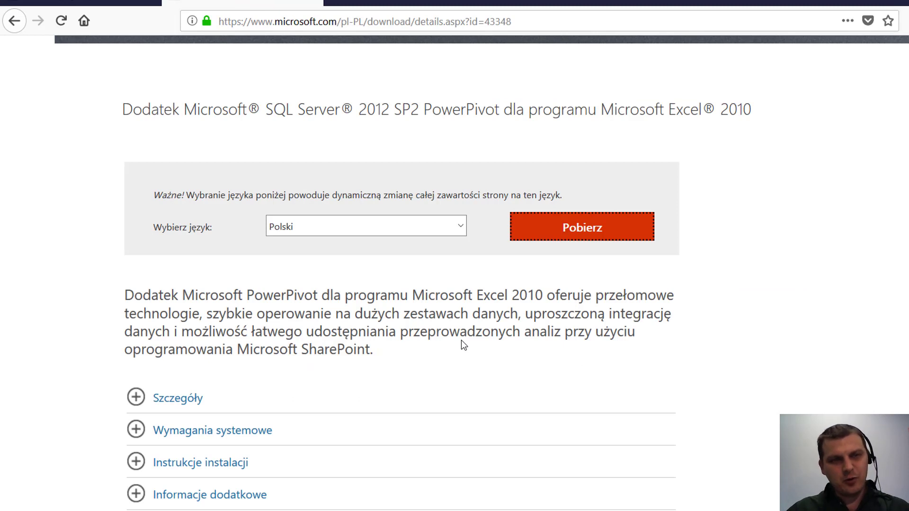
left_click(459, 227)
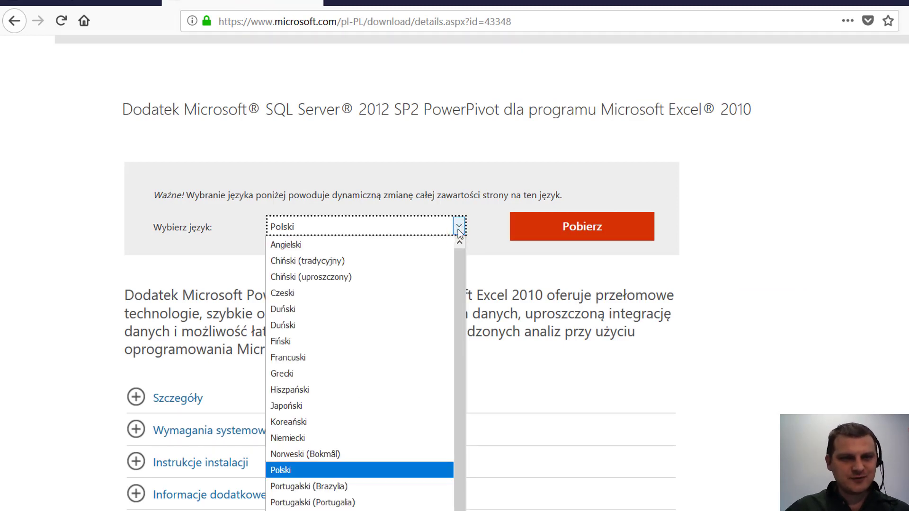
left_click(459, 227)
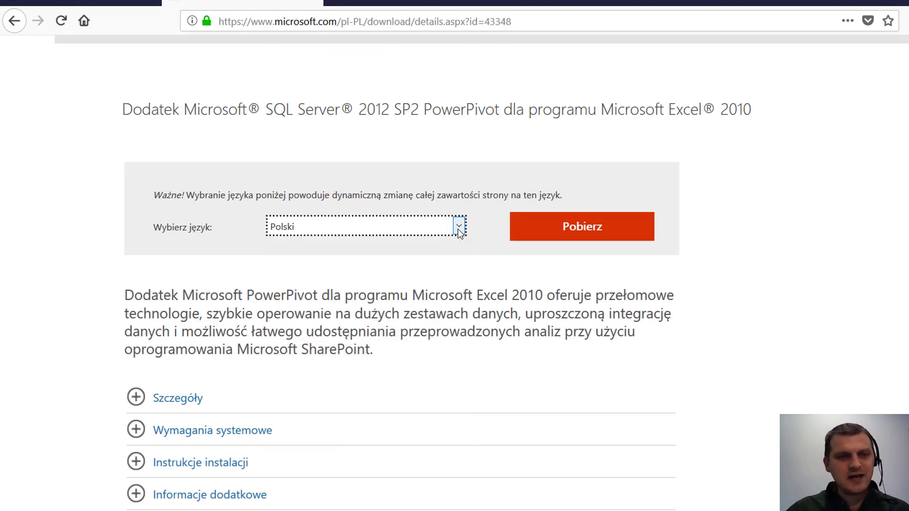
left_click(580, 238)
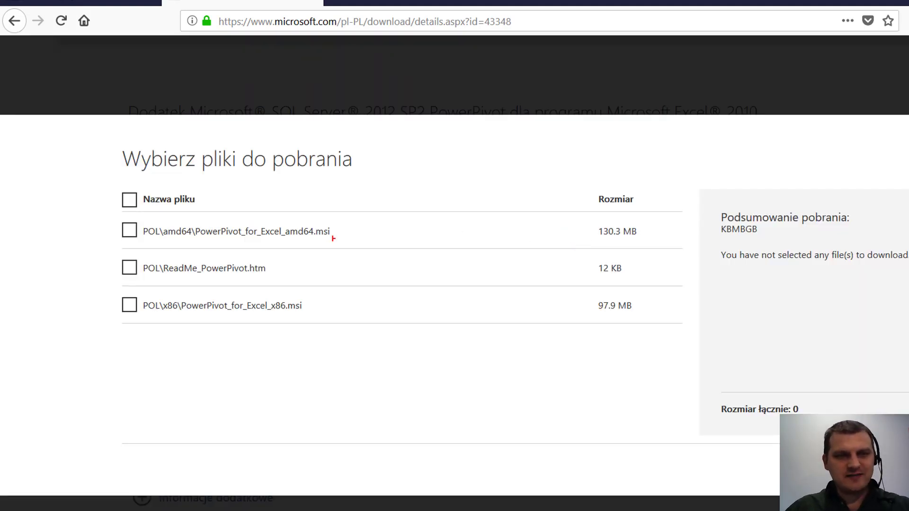
Step: Tick POL\x86\PowerPivot_for_Excel_x86.msi in the file list, then close the list
left_click_drag(289, 241, 344, 240)
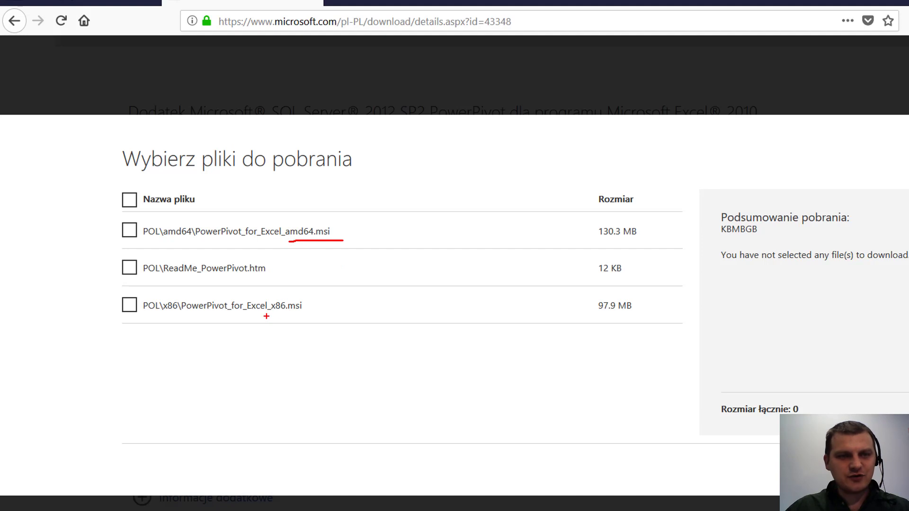
mouse_move(264, 316)
left_mouse_down()
mouse_move(304, 316)
mouse_move(282, 300)
left_mouse_up()
key("b")
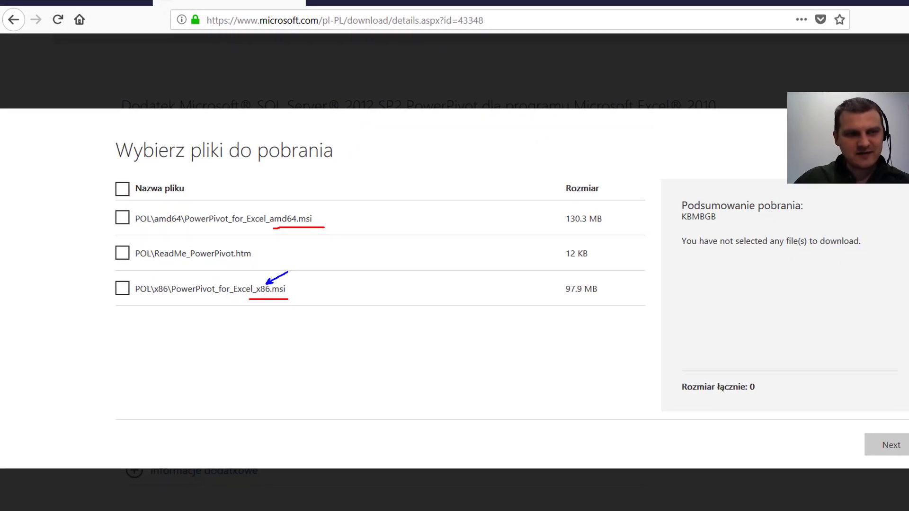
key("Escape")
left_click(119, 283)
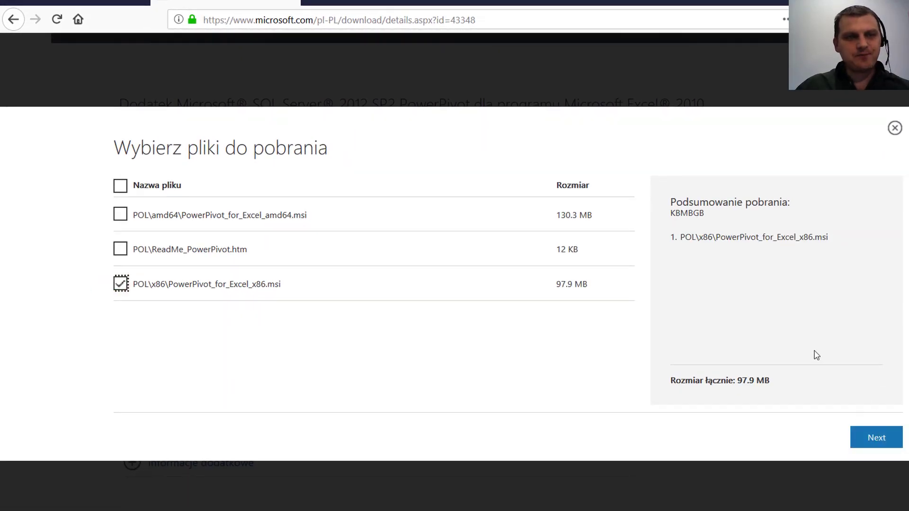
key("Escape")
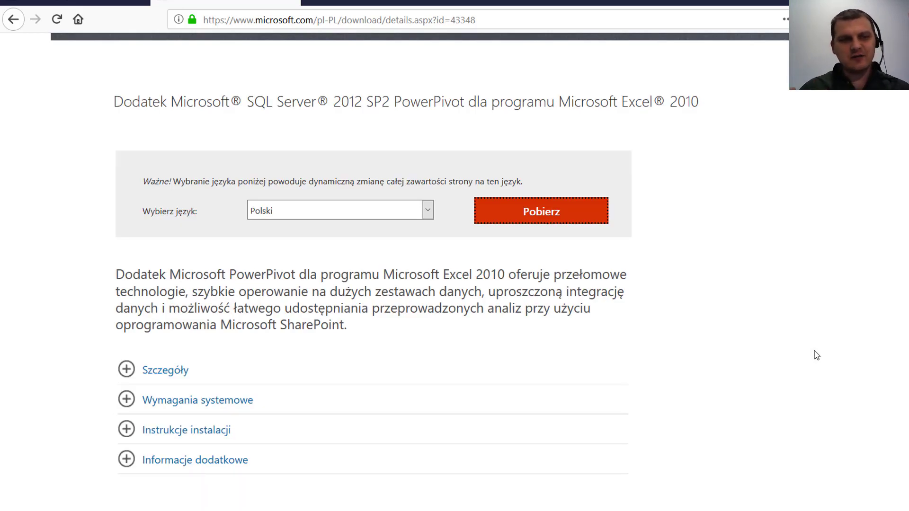
Step: Expand 'Instrukcje instalacji', scroll through the installation steps, then collapse it again
left_click(213, 428)
scroll(379, 398, "down", 3)
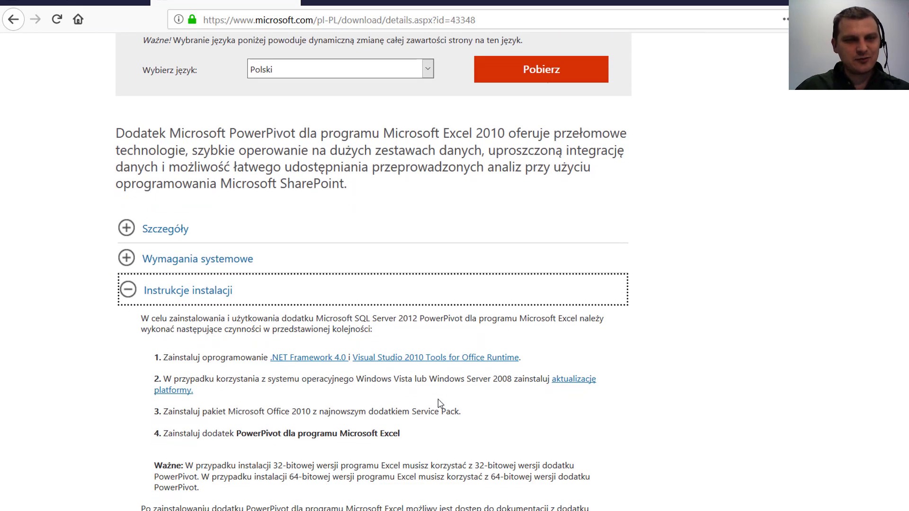
scroll(438, 404, "down", 1)
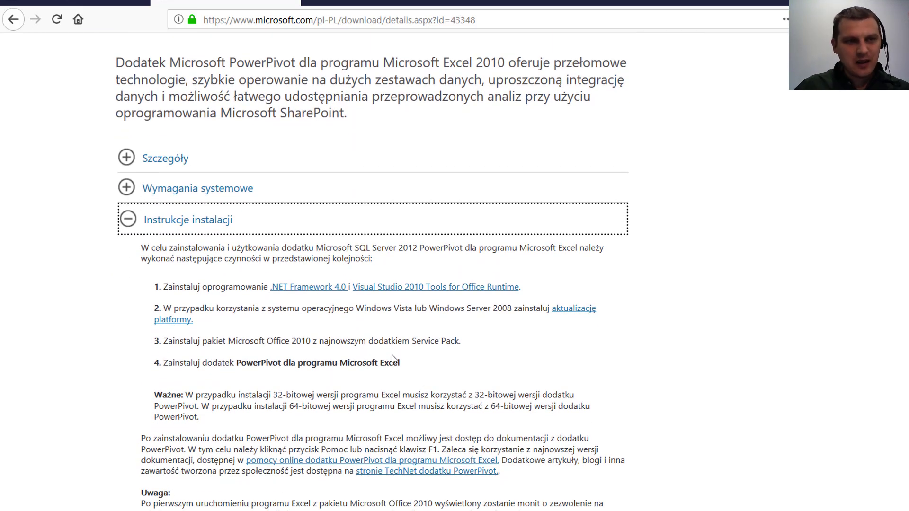
left_click(216, 231)
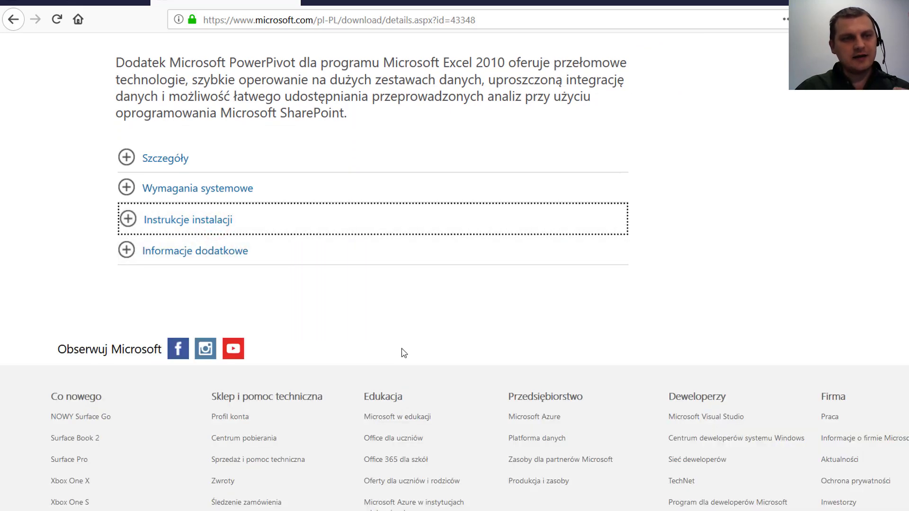
scroll(405, 350, "up", 4)
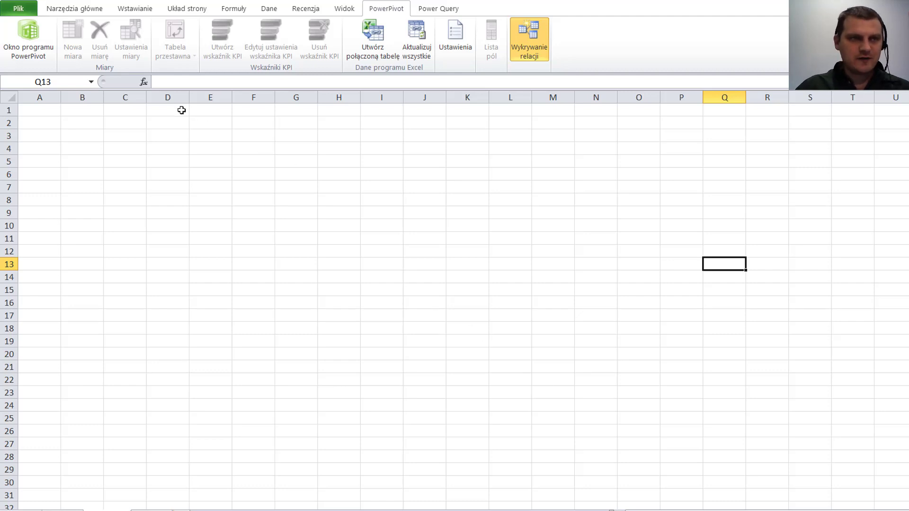
Step: Open Plik > Pomoc and underline '(32-bitowa)' and Microsoft Office Professional 2010, then clear the ink
left_click(31, 14)
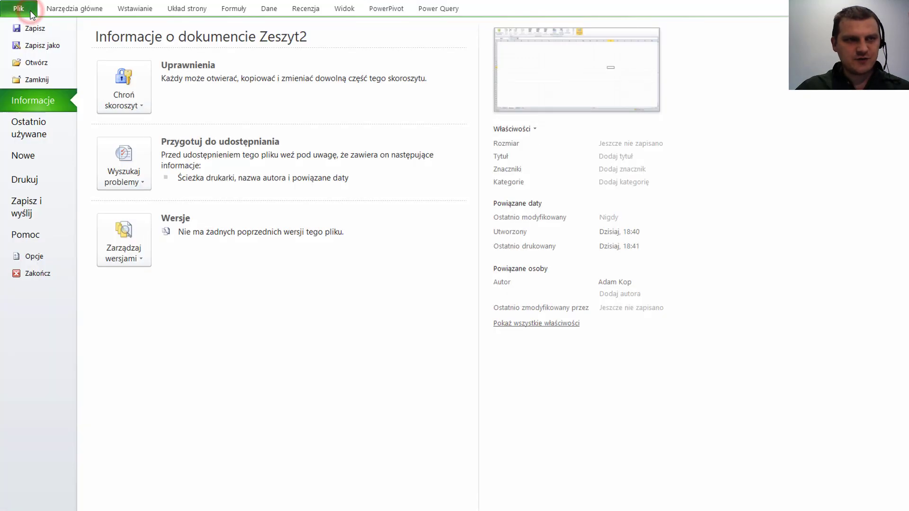
left_click(50, 234)
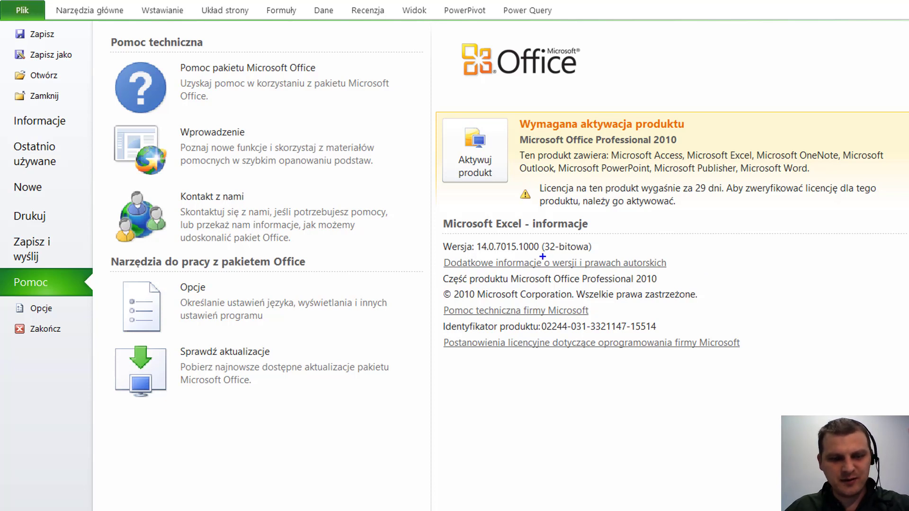
left_click_drag(543, 257, 598, 253)
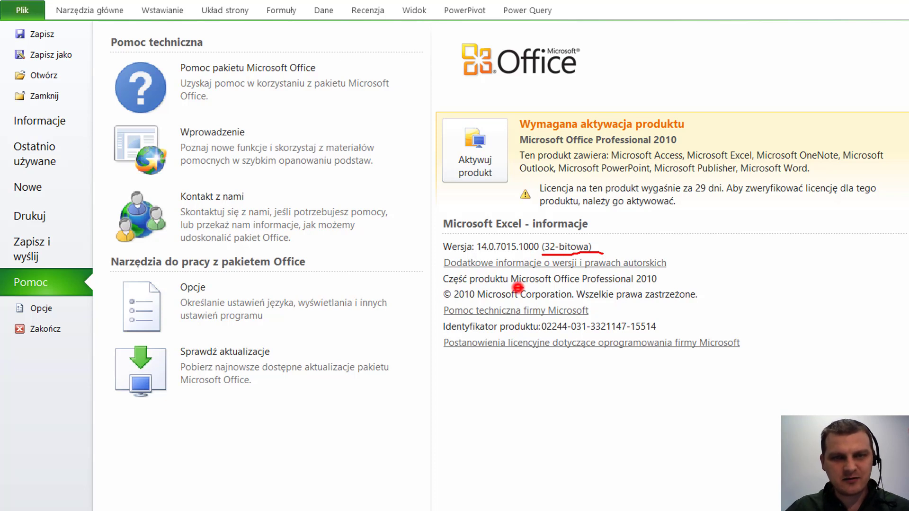
left_click_drag(512, 287, 635, 284)
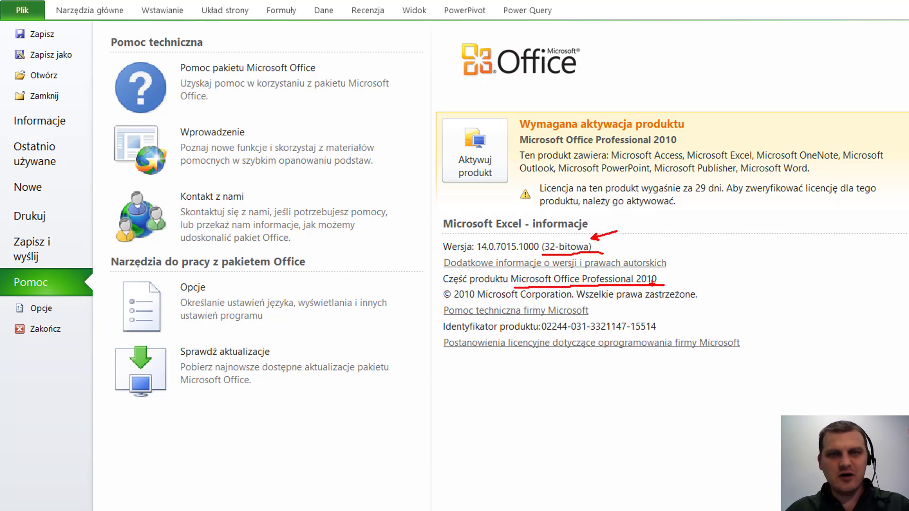
key("Escape")
key("Escape")
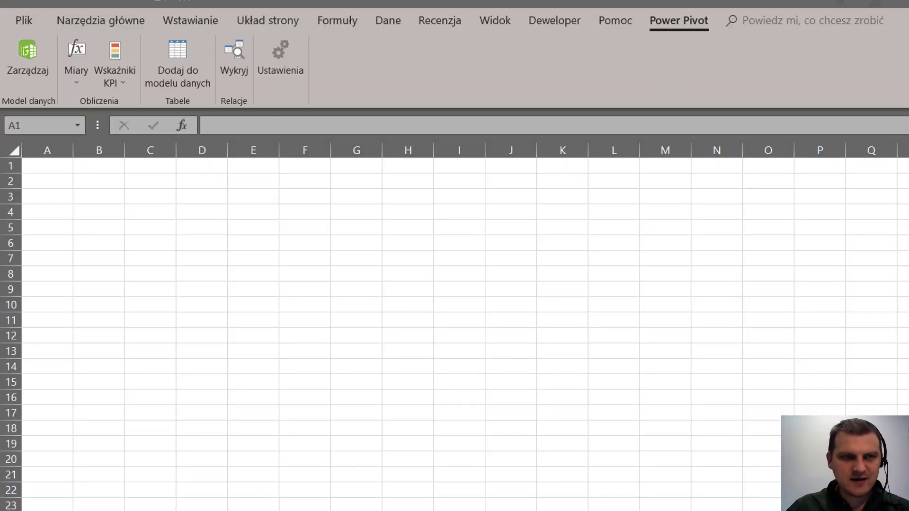
Step: Show Plik > Konto, underline Office 365 ProPlus and build 10904.20005, then open 'Excel — informacje'
left_click(28, 21)
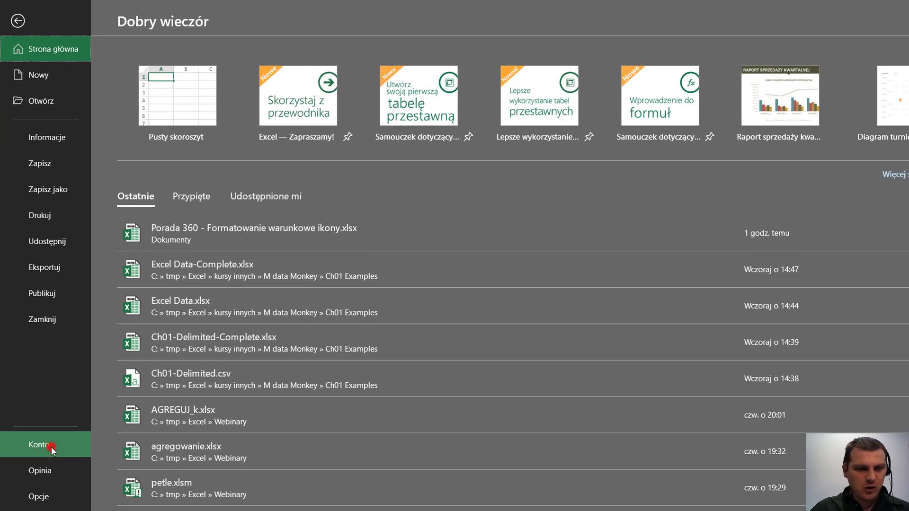
left_click(52, 446)
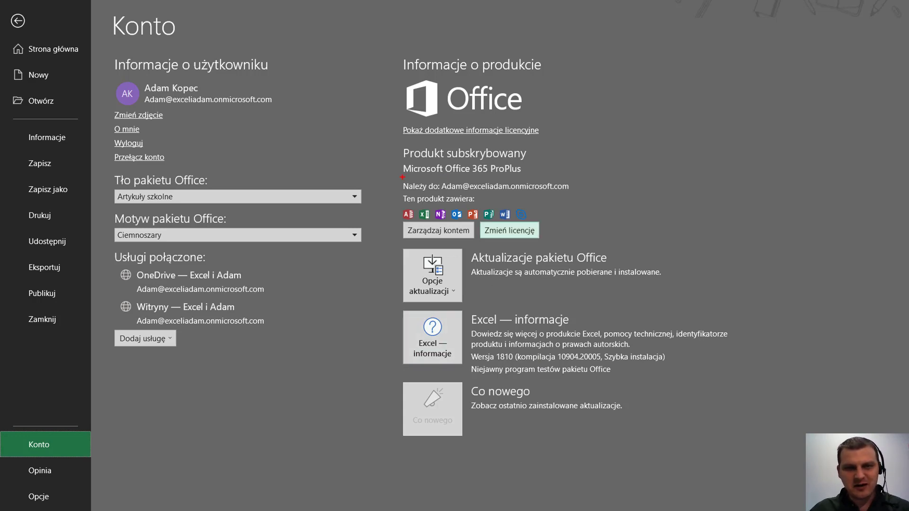
left_click_drag(402, 177, 528, 176)
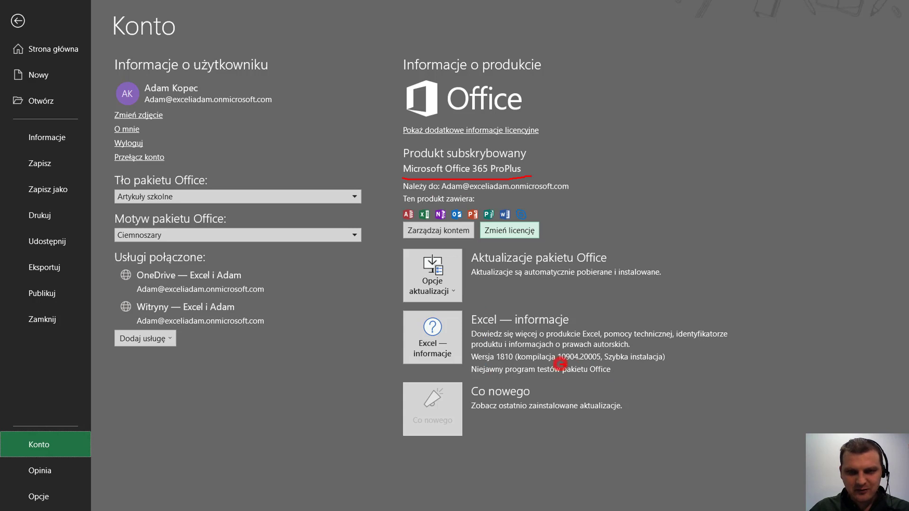
left_click_drag(560, 365, 647, 365)
key("Escape")
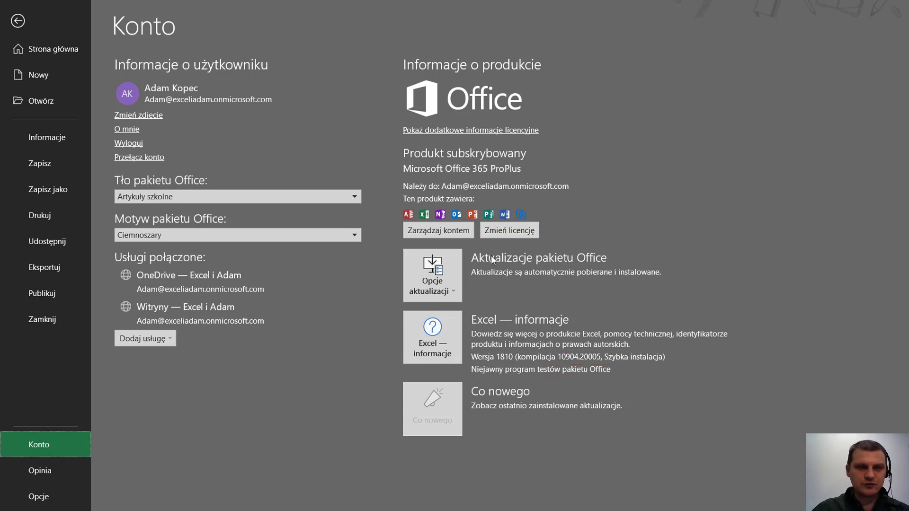
left_click(455, 358)
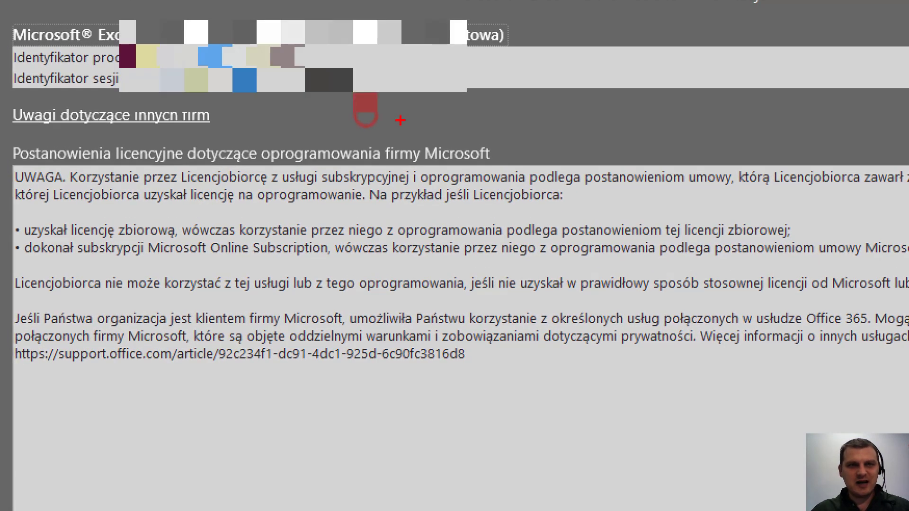
Step: Underline '(32-bitowa)' in the Excel information dialog, then close it
left_click_drag(419, 48, 566, 56)
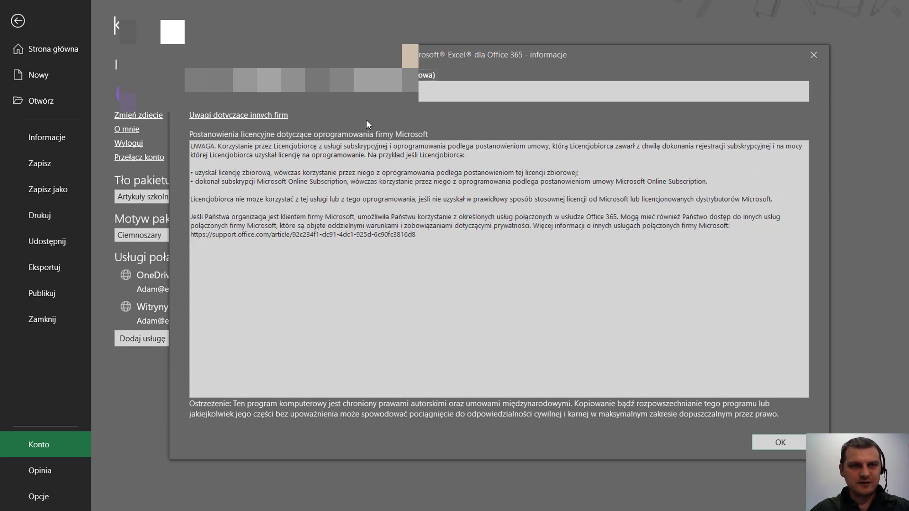
key("Escape")
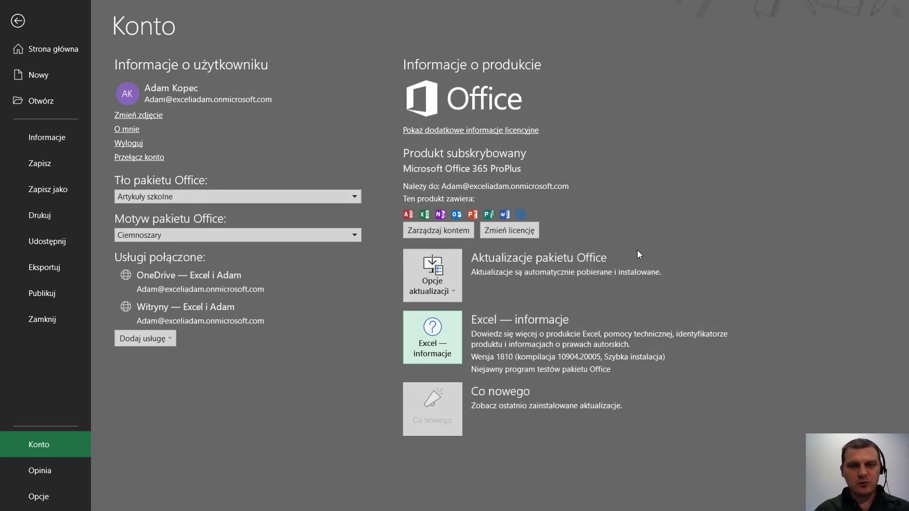
Step: Exit Backstage to the empty worksheet and bring the Excel 2010 window to the front
key("Escape")
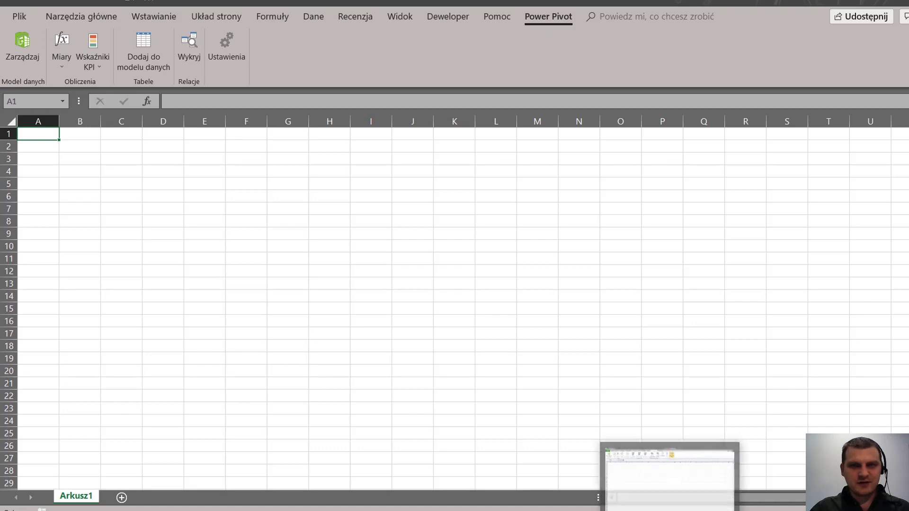
left_click(669, 476)
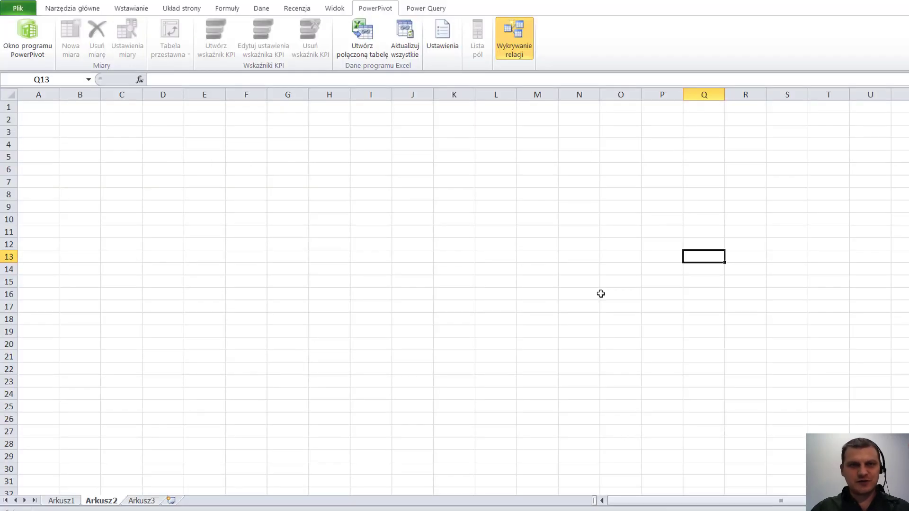